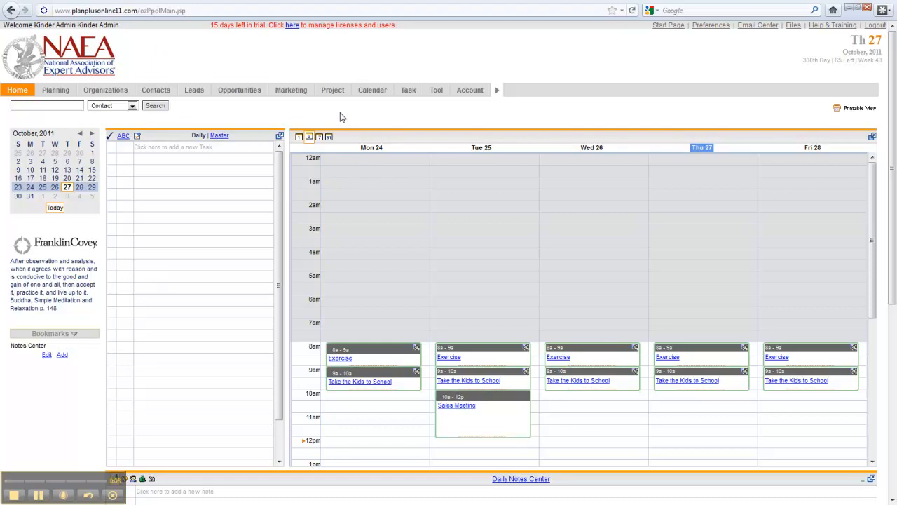
Step: Open Sample Webform number 244 in the Form Builder and review the mappings of its existing fields
scroll(444, 236, down, 3)
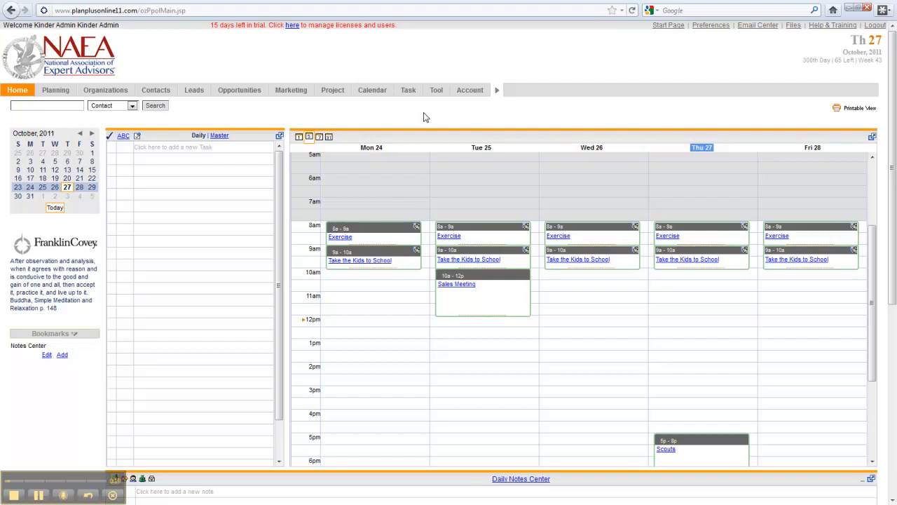
mouse_move(436, 92)
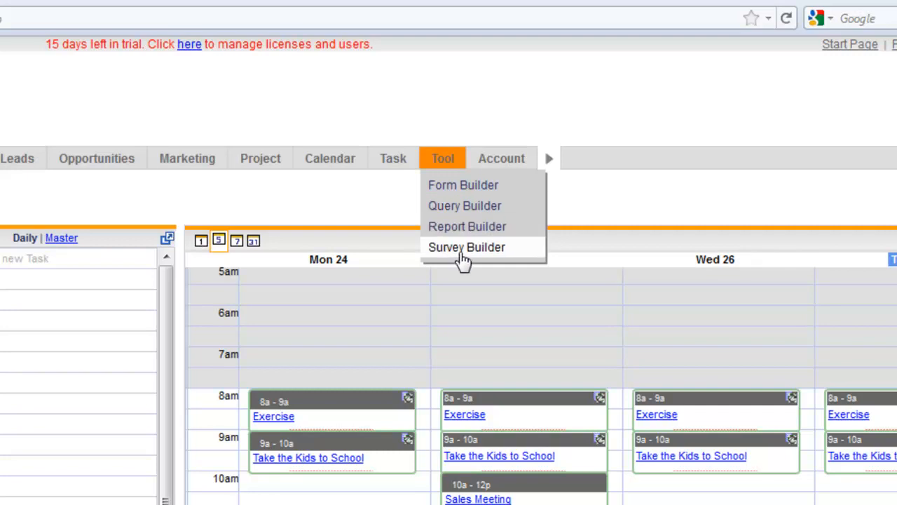
click(448, 185)
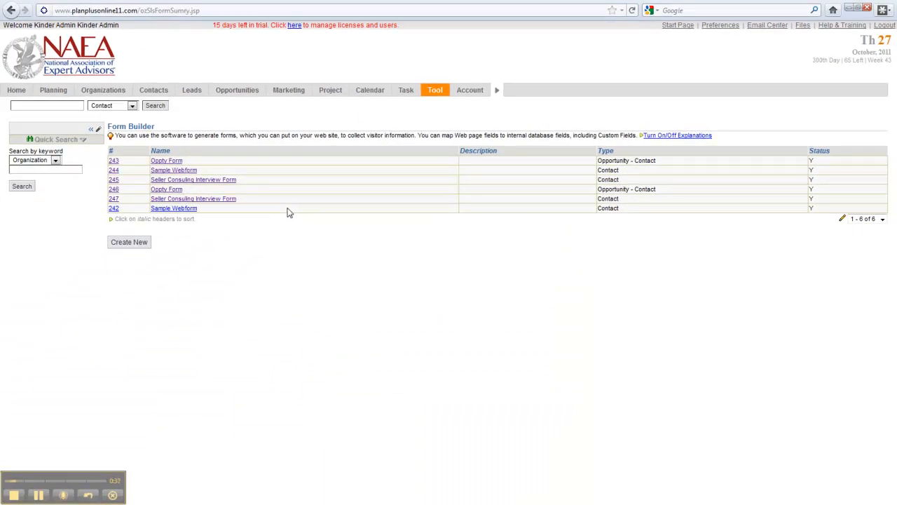
click(167, 171)
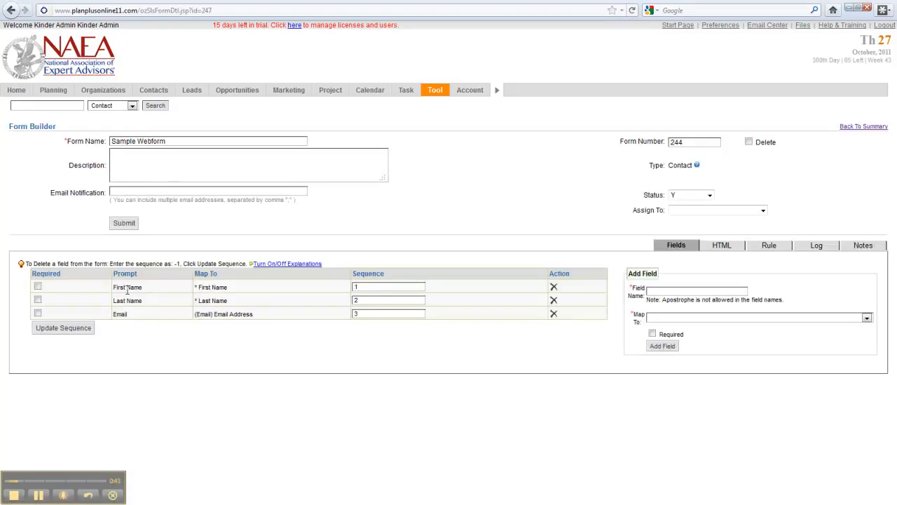
drag(236, 288, 188, 302)
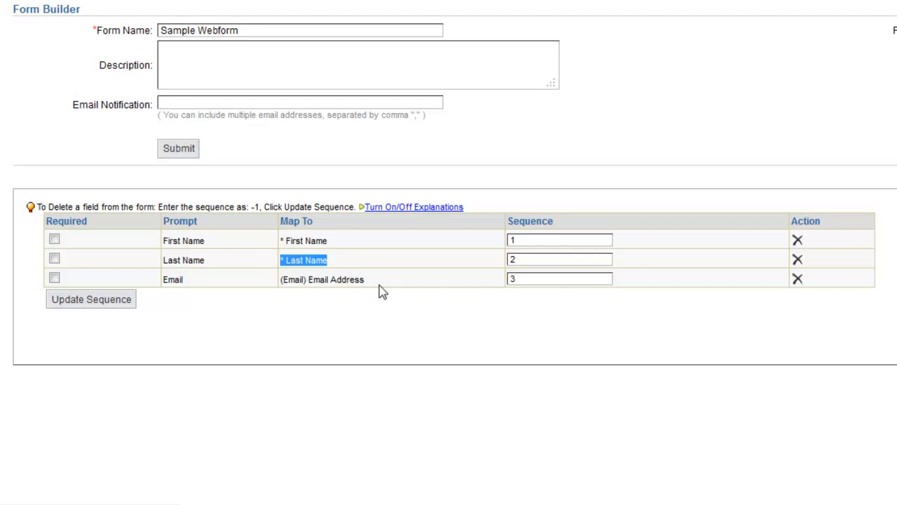
drag(381, 290, 281, 290)
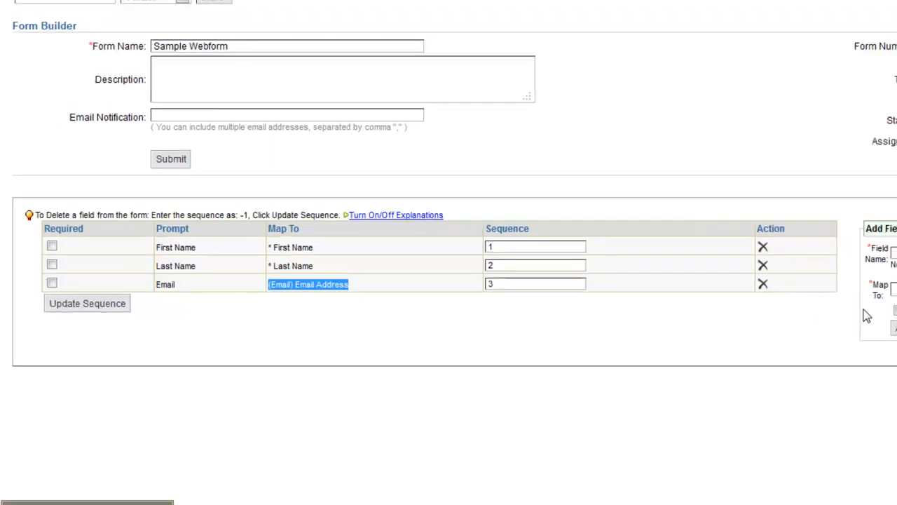
Step: Map the new form field to the custom field "Sell Do you plan of interviewing any other Realtors?"
click(864, 310)
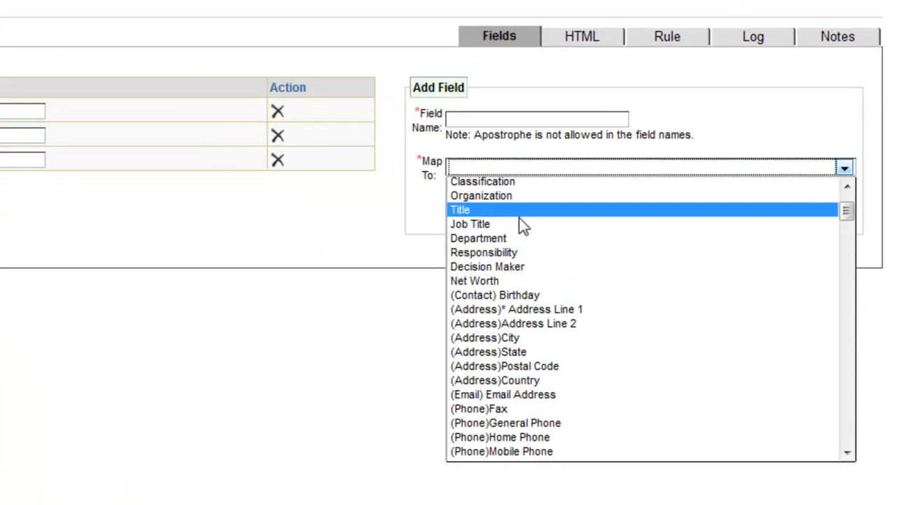
scroll(609, 329, down, 6)
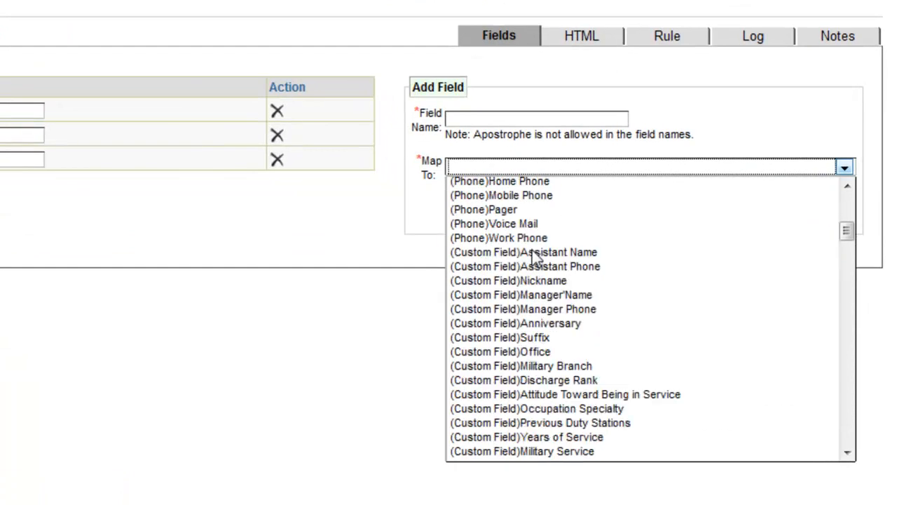
scroll(532, 250, down, 2)
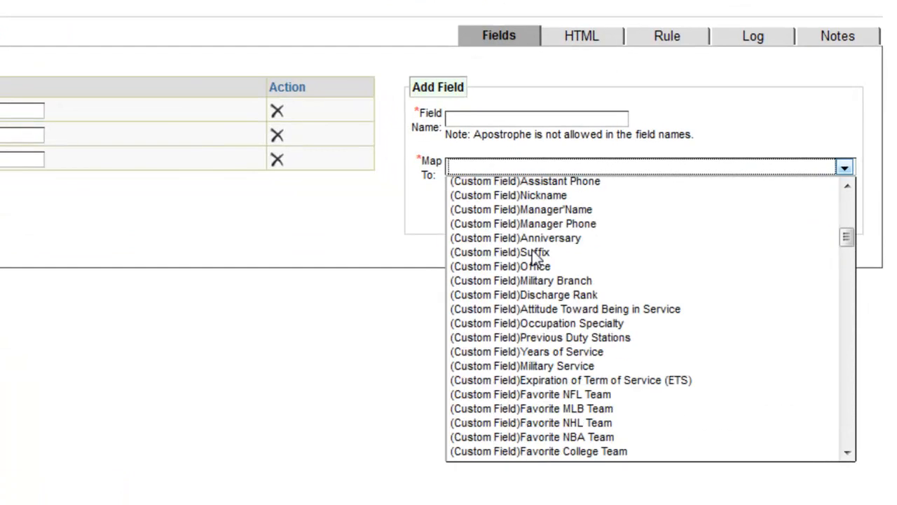
scroll(533, 257, down, 11)
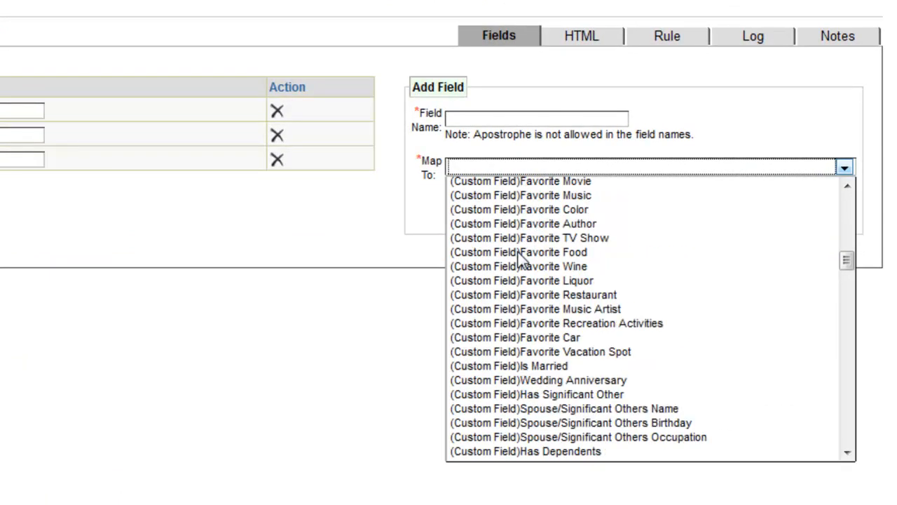
scroll(521, 259, down, 17)
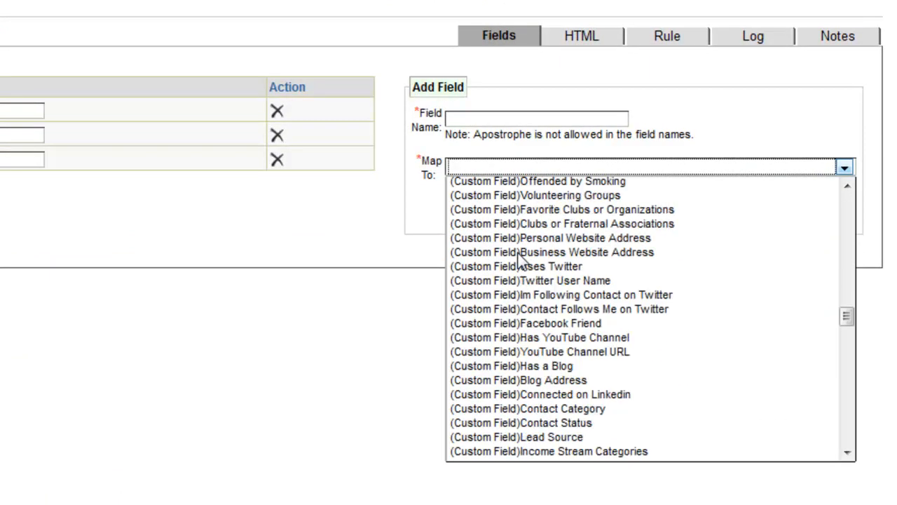
scroll(522, 259, down, 13)
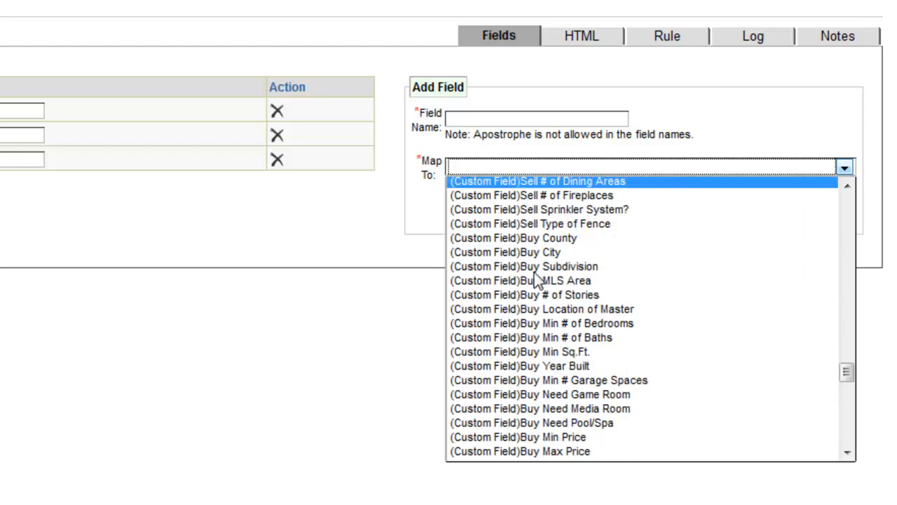
scroll(539, 273, up, 2)
scroll(539, 272, up, 1)
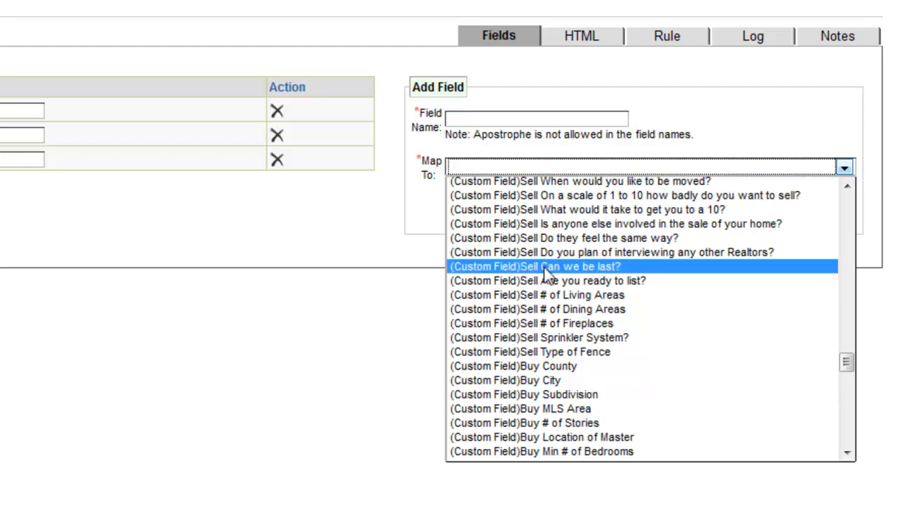
click(554, 252)
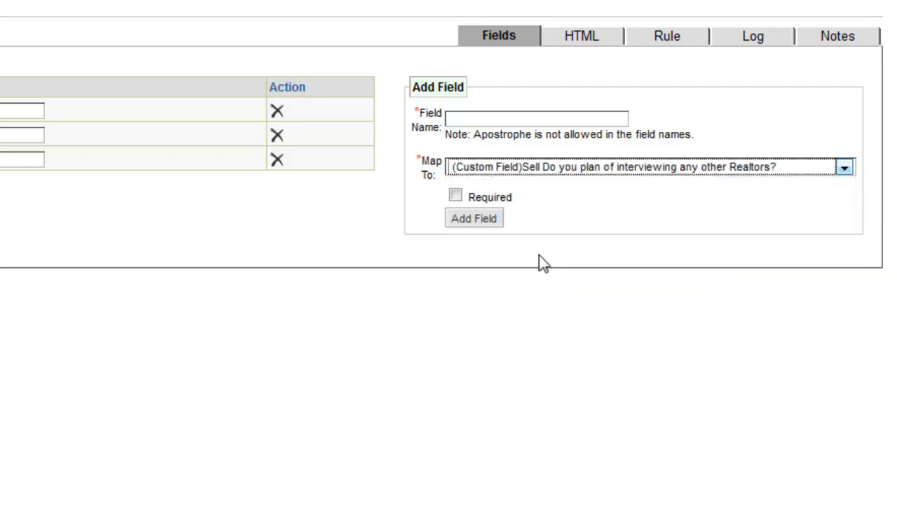
Step: Name the new field "Do you plan on interviewing with any other realtors ?", make it required and add it to the form
click(503, 124)
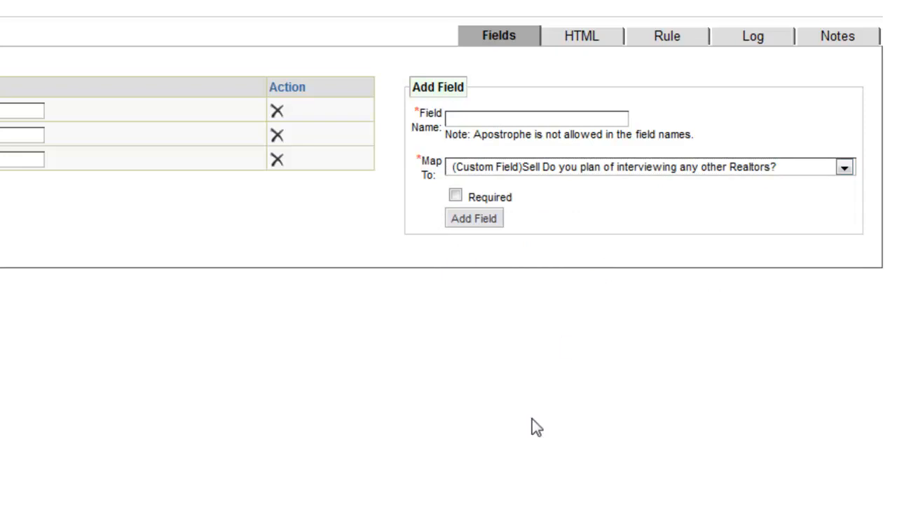
text(Do)
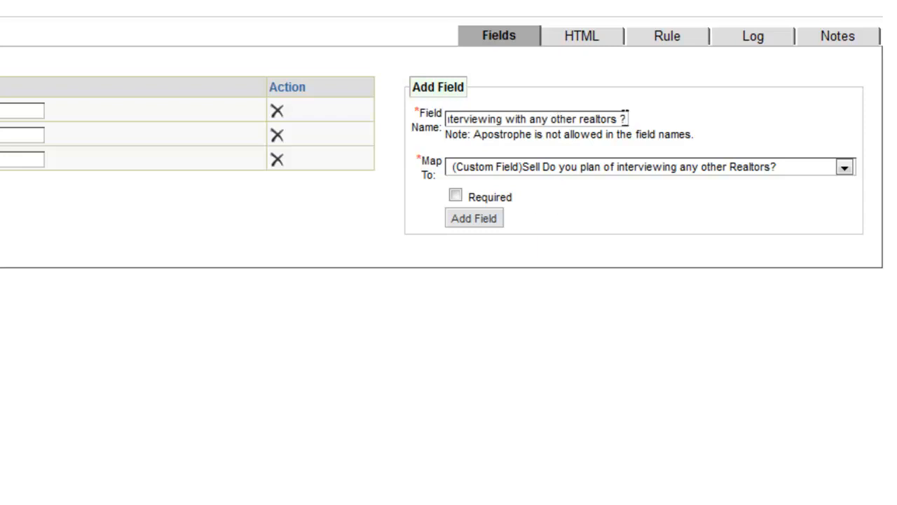
drag(628, 119, 410, 121)
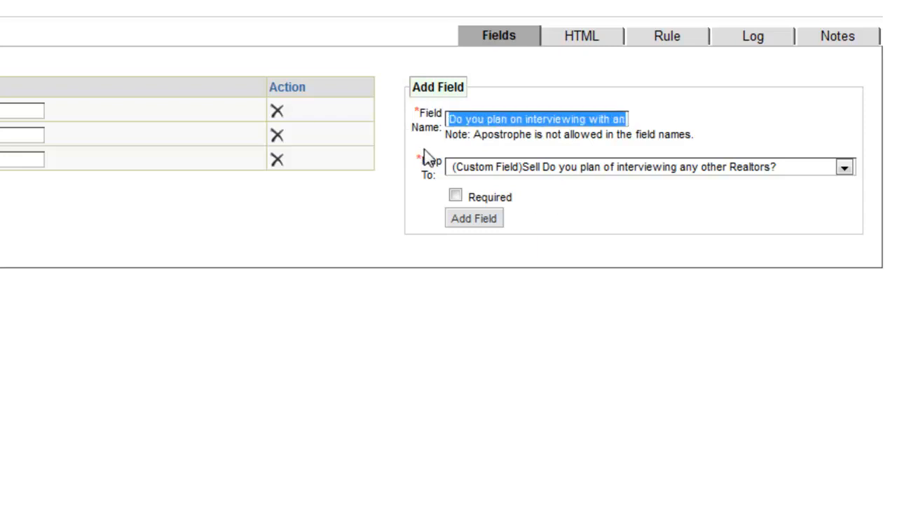
click(456, 195)
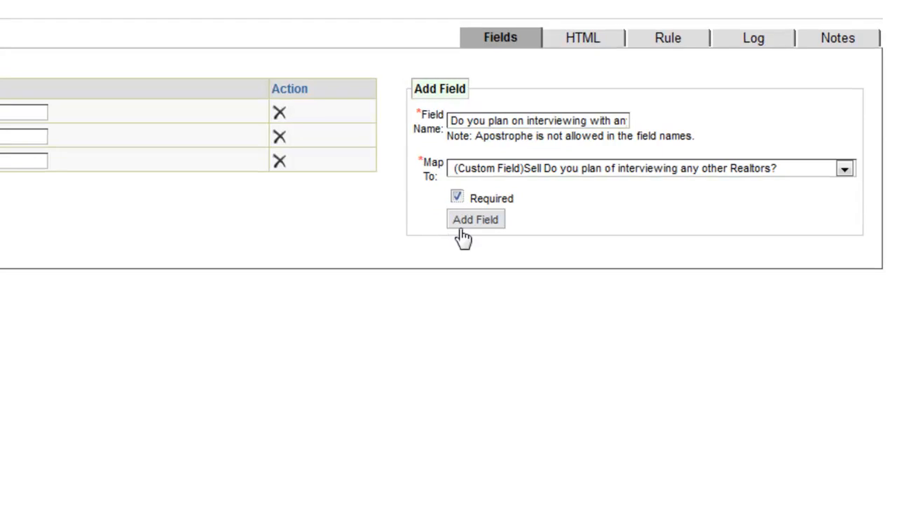
click(474, 218)
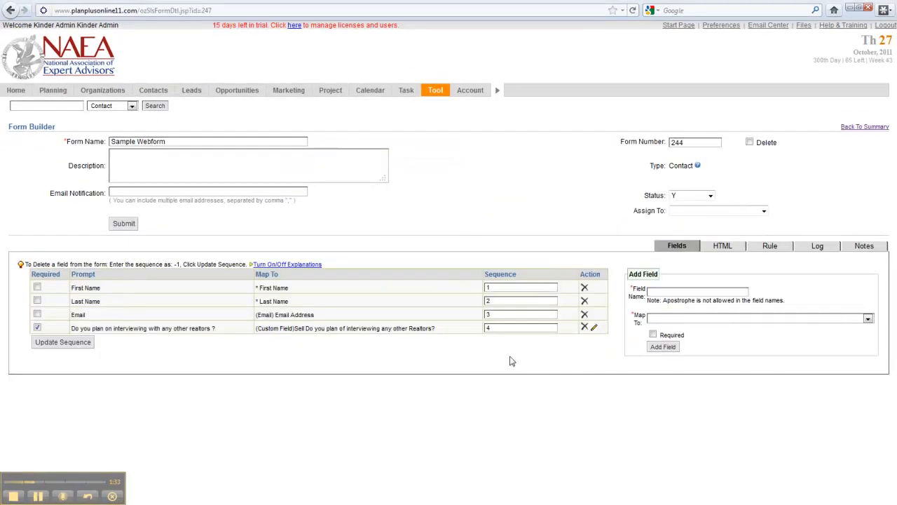
Step: Review the mapping and the label, default value and HTML settings of the realtor interview field, then close its settings
drag(440, 330, 252, 335)
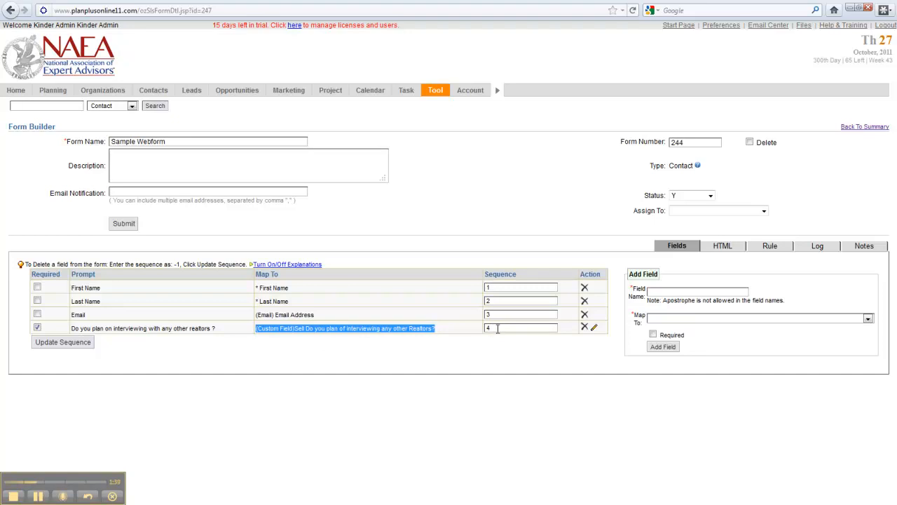
click(593, 328)
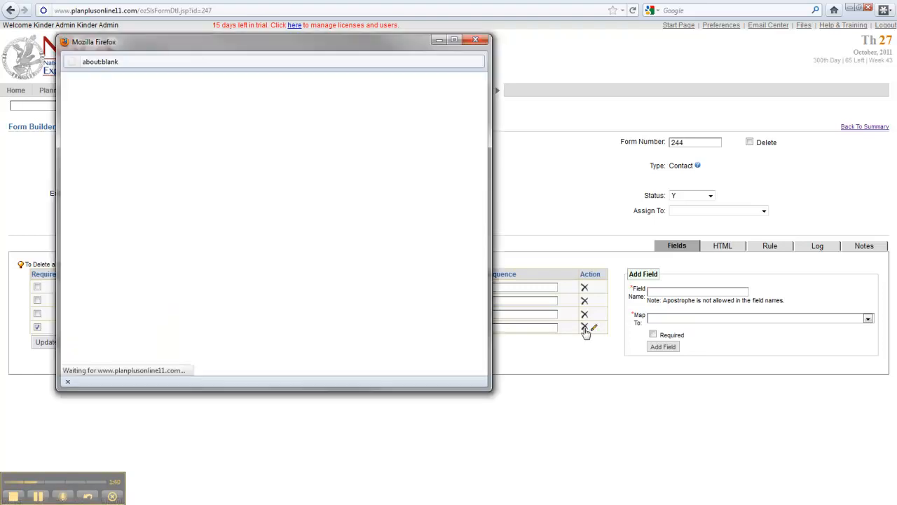
click(477, 40)
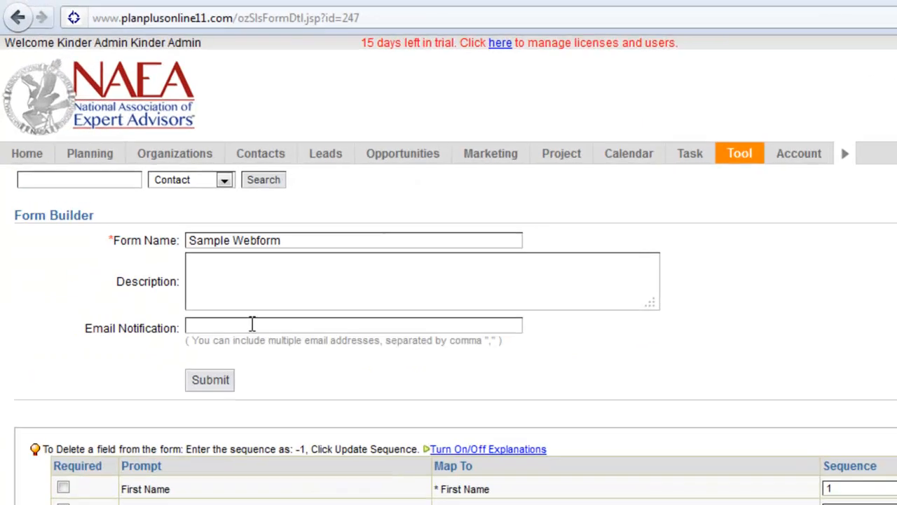
Step: Check the form's email notification field and the users available for assignment
click(145, 192)
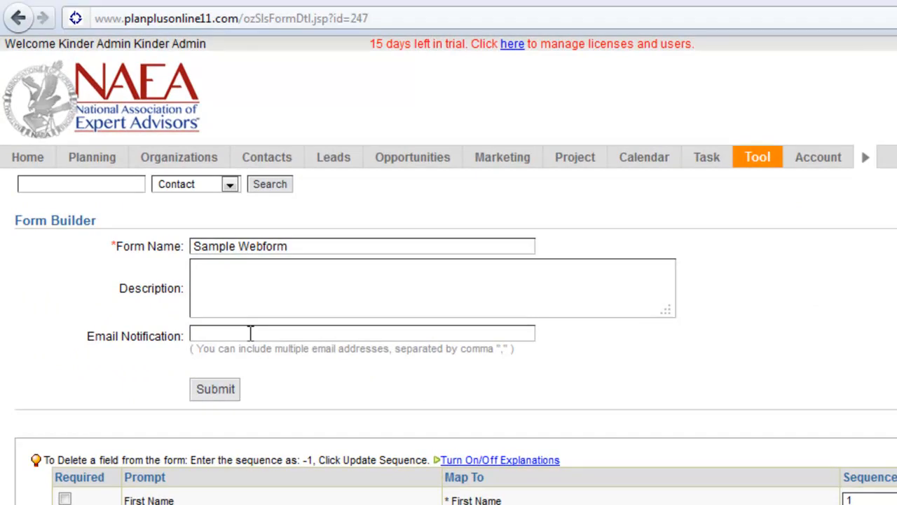
click(527, 366)
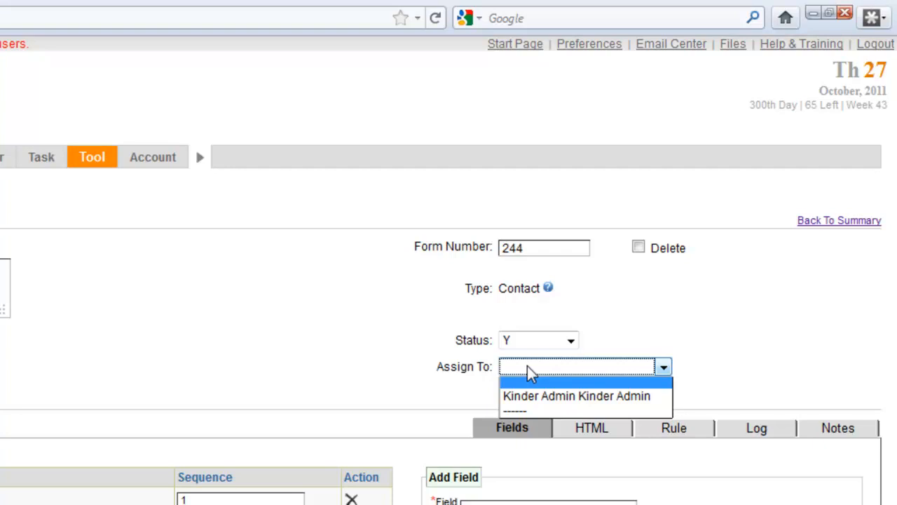
click(413, 366)
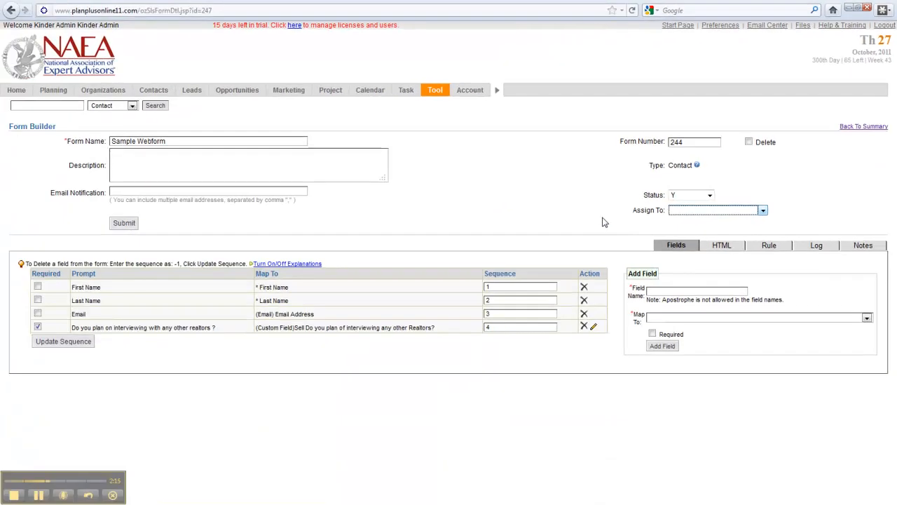
Step: Display the form's client-side HTML code and select all of it from the closing form tag up to the first script line
click(727, 248)
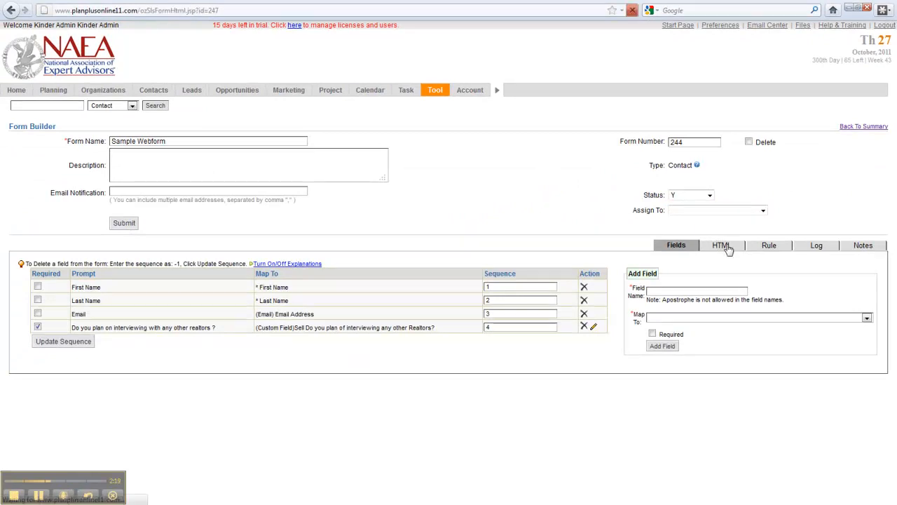
scroll(329, 241, down, 1)
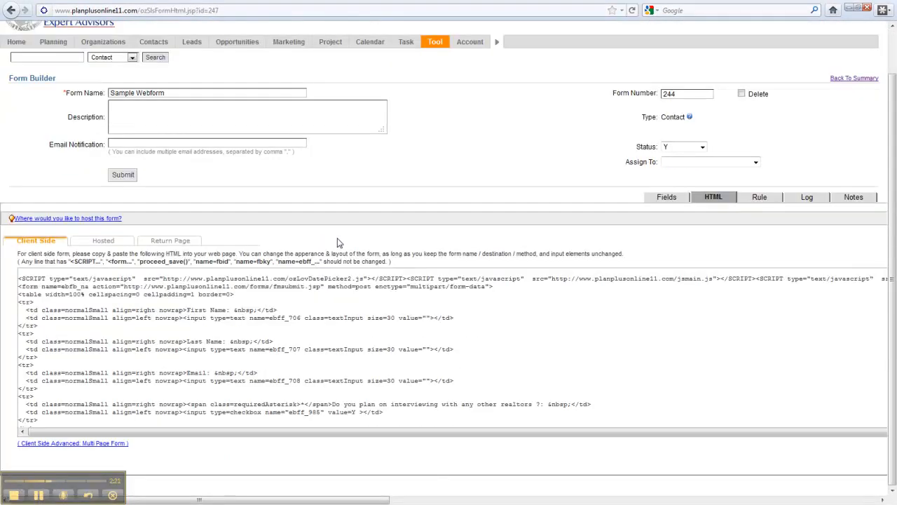
scroll(409, 390, down, 6)
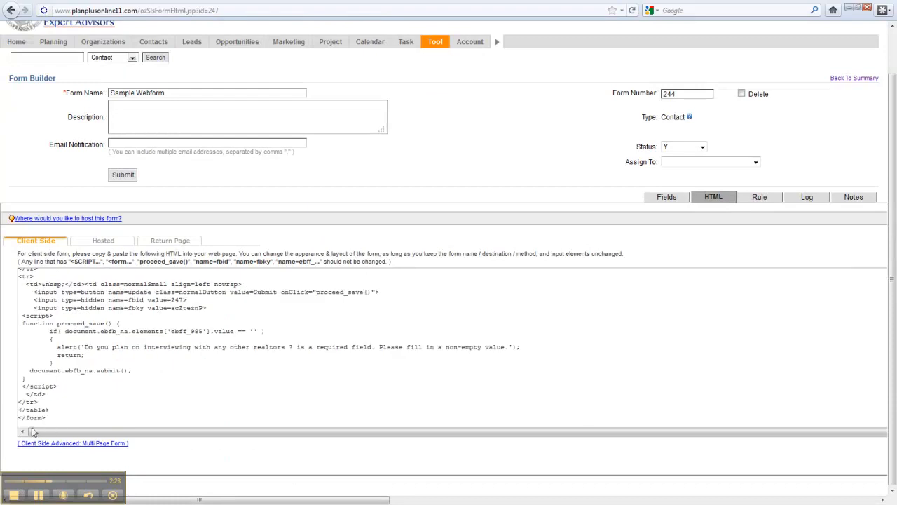
drag(54, 419, 18, 281)
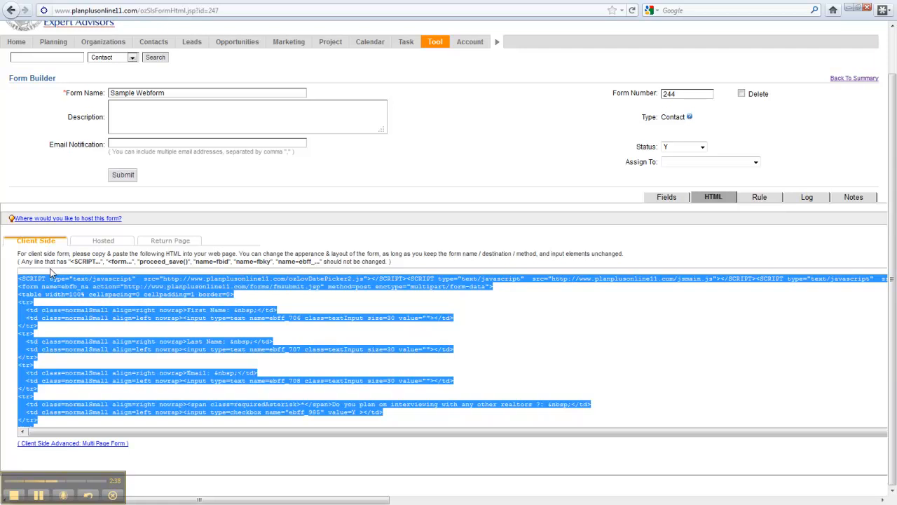
Step: Preview the hosted version of the form, highlight the Y text above and below its fields, and close the preview
click(103, 241)
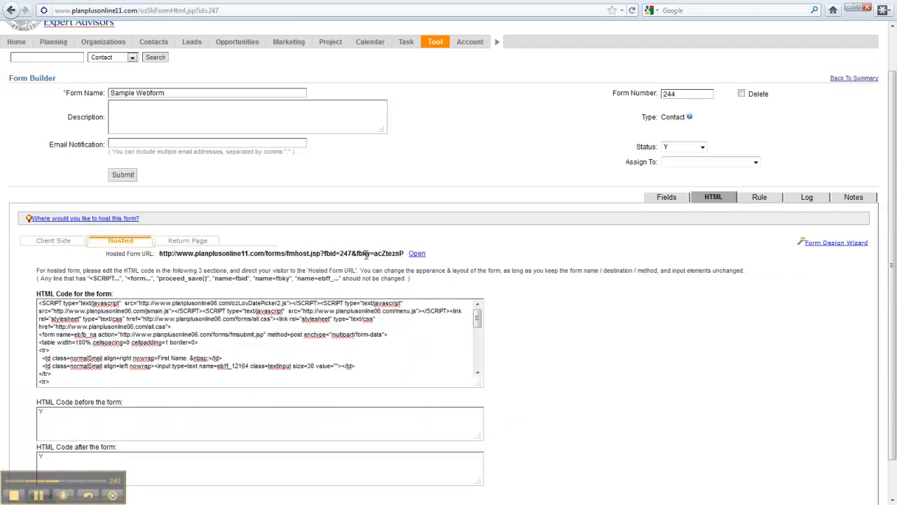
click(421, 256)
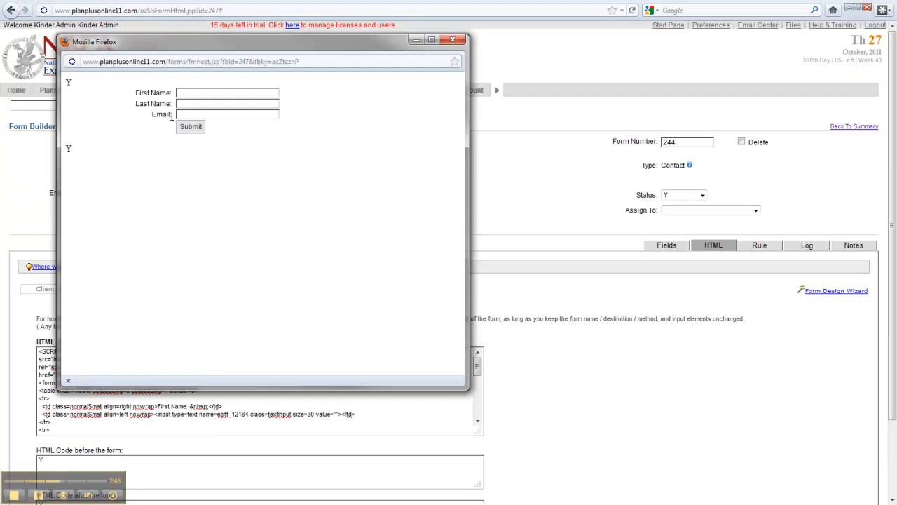
drag(84, 85, 64, 82)
drag(82, 149, 62, 149)
click(452, 40)
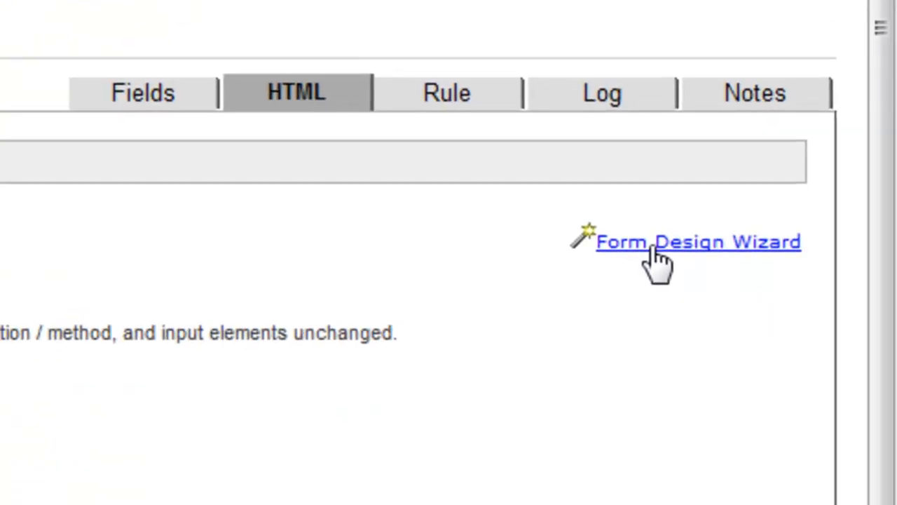
Step: Open the Form Design Wizard, compare several design previews, and choose the Simple 'Contact Us' Variation 2 design
click(656, 251)
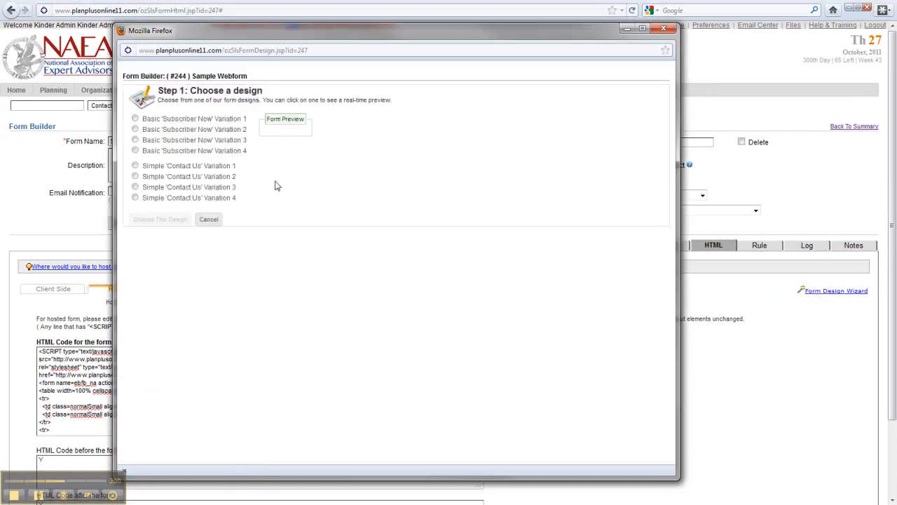
click(136, 151)
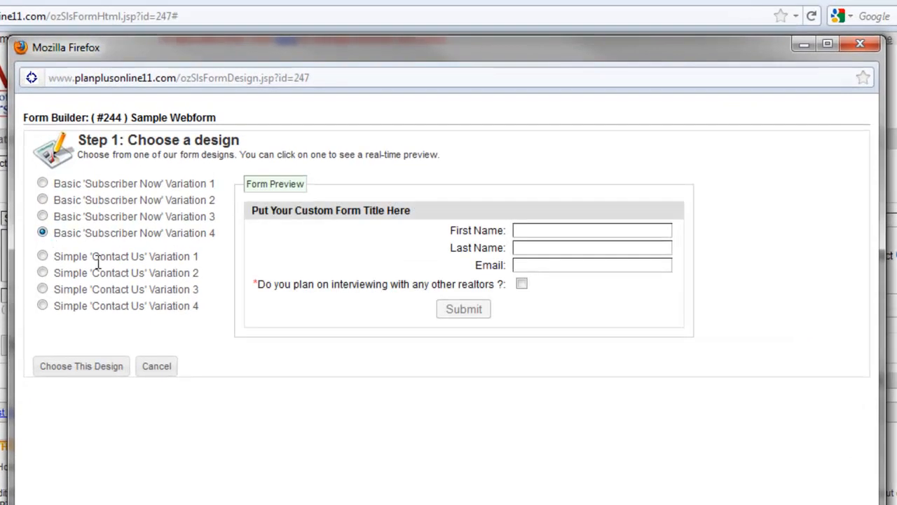
click(43, 256)
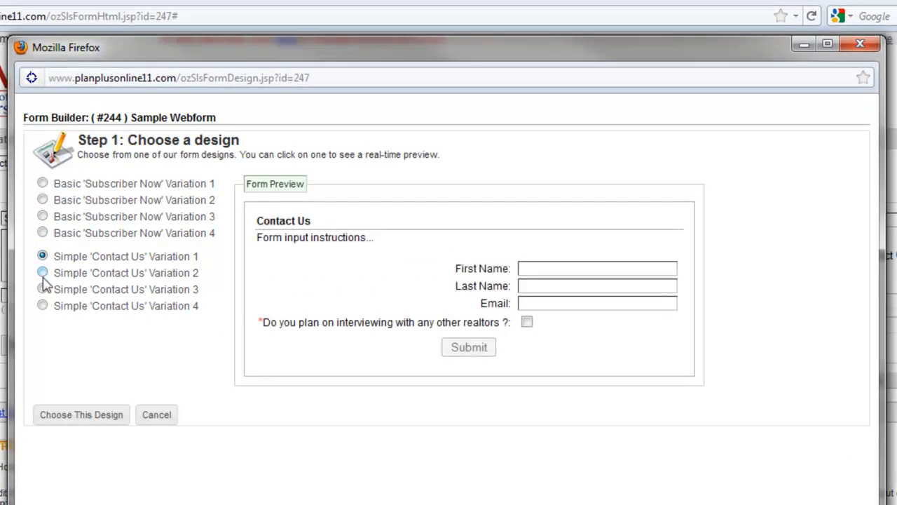
click(42, 273)
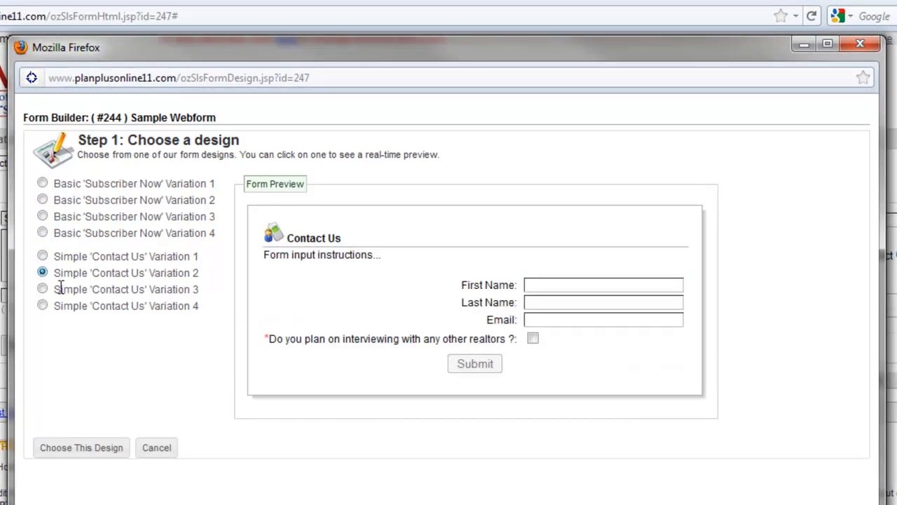
drag(350, 239, 293, 239)
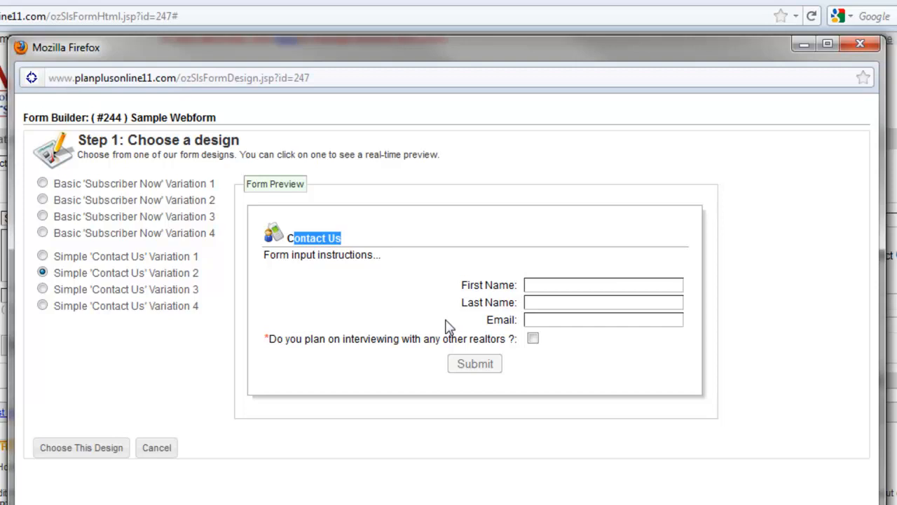
click(97, 448)
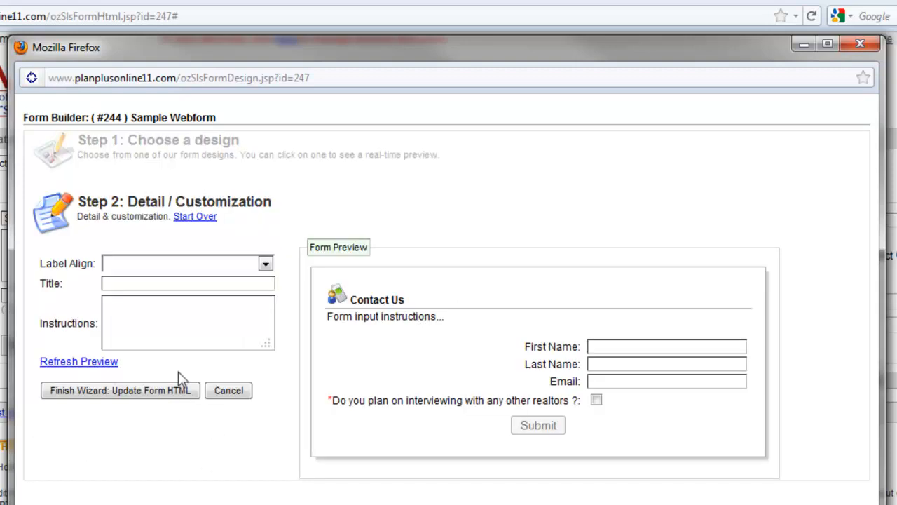
Step: Set the form's title to "Kinder Reese" in the design customization
click(154, 284)
text(C)
key(BackSpace)
text(Kinder Reese)
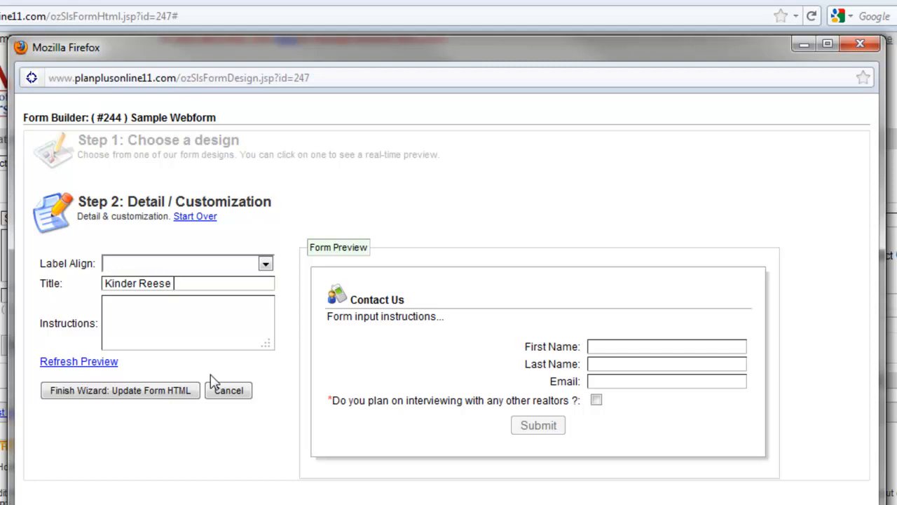
Step: Set the form instructions to "Please fill out this Web-Form", check them in the preview, and finish the wizard to update the form HTML
click(166, 323)
text(Please fill ou)
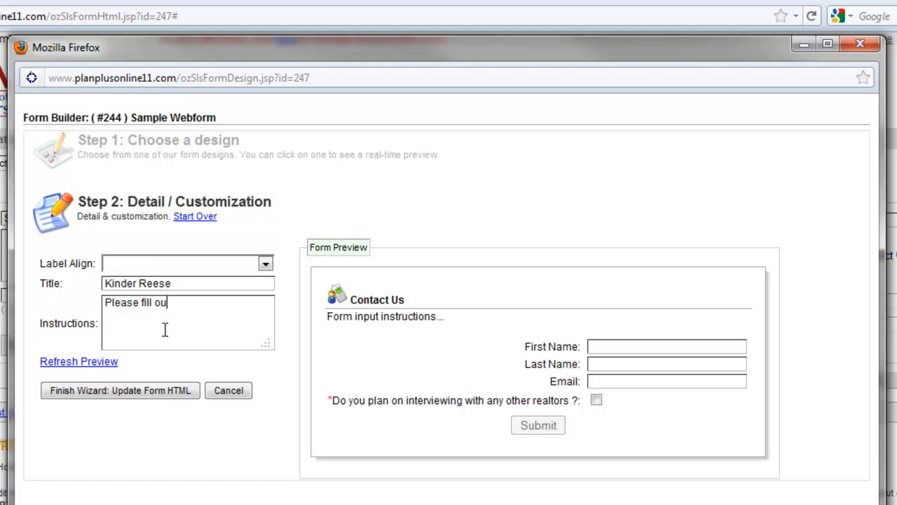
text(t this Web-Form)
click(86, 362)
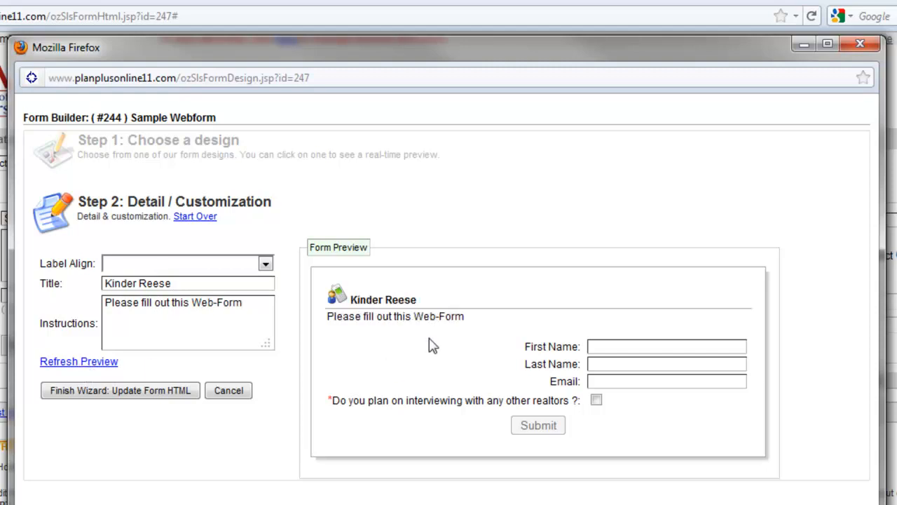
drag(421, 300, 356, 300)
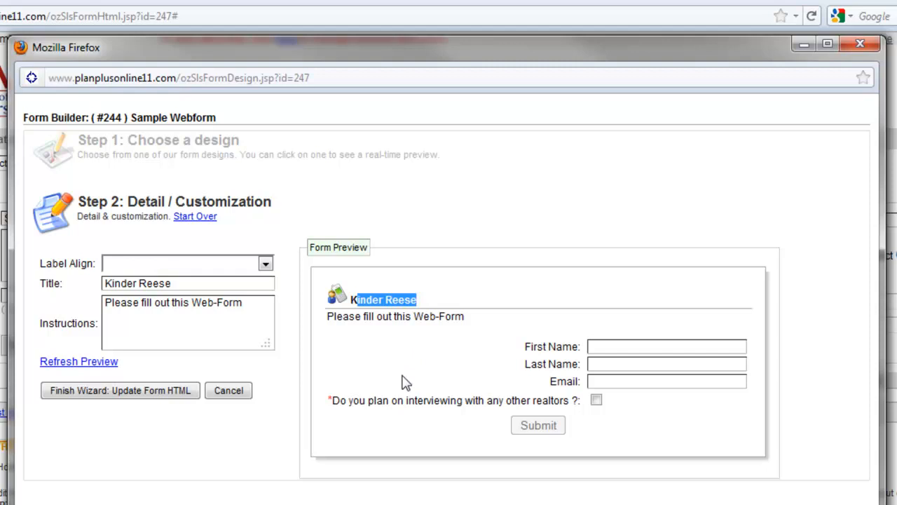
click(131, 394)
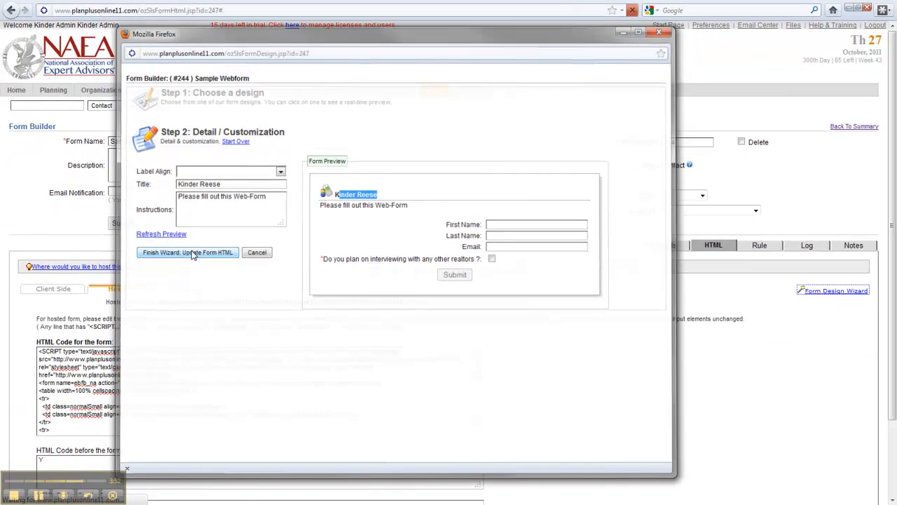
Step: Review the client-side HTML code and select it from the closing div tags upward
scroll(256, 336, down, 5)
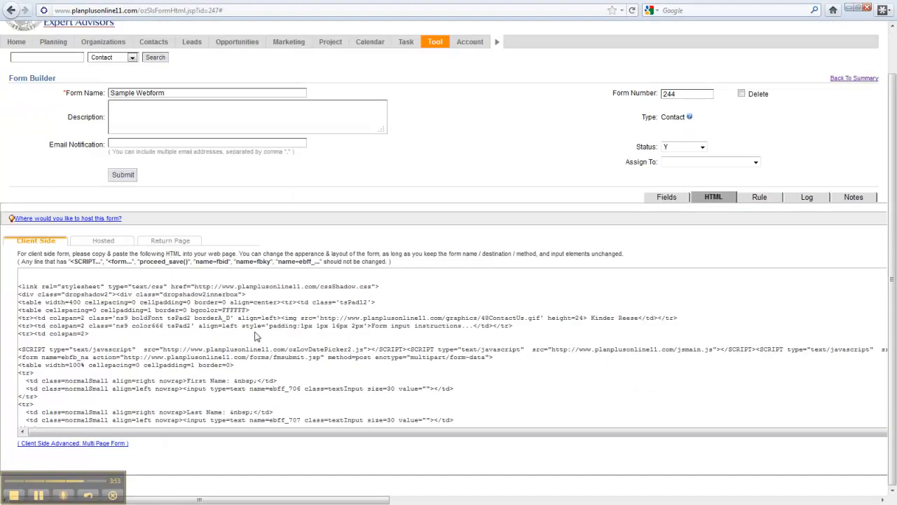
scroll(234, 320, down, 1)
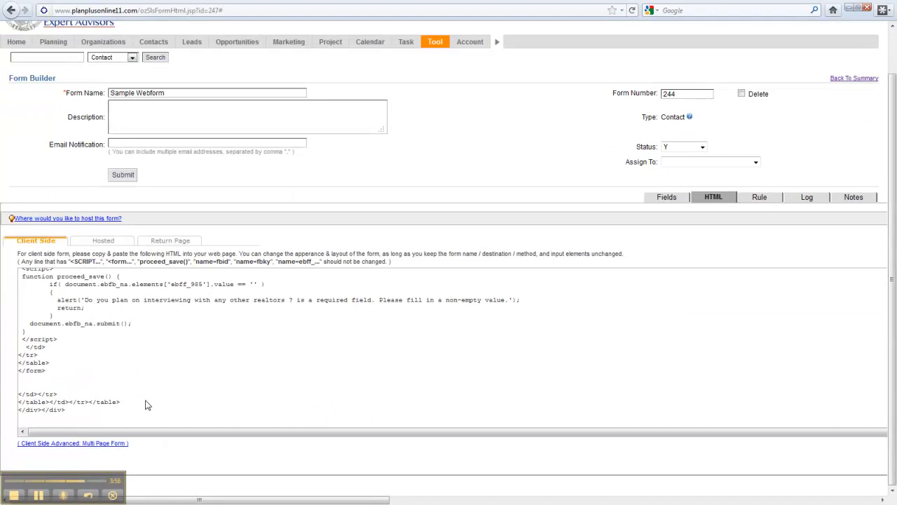
drag(137, 405, 21, 254)
Step: Review the form's hosted HTML code sections and highlight the full Hosted Form URL
click(103, 241)
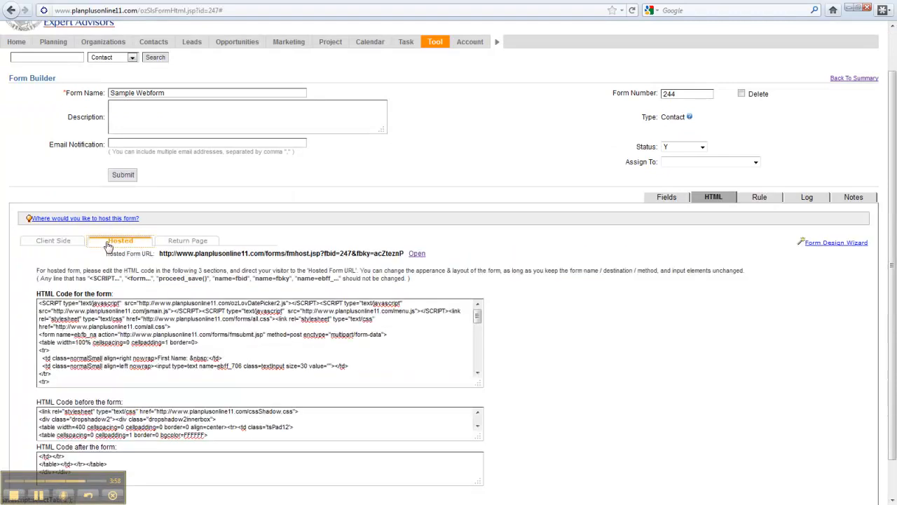
scroll(561, 321, down, 1)
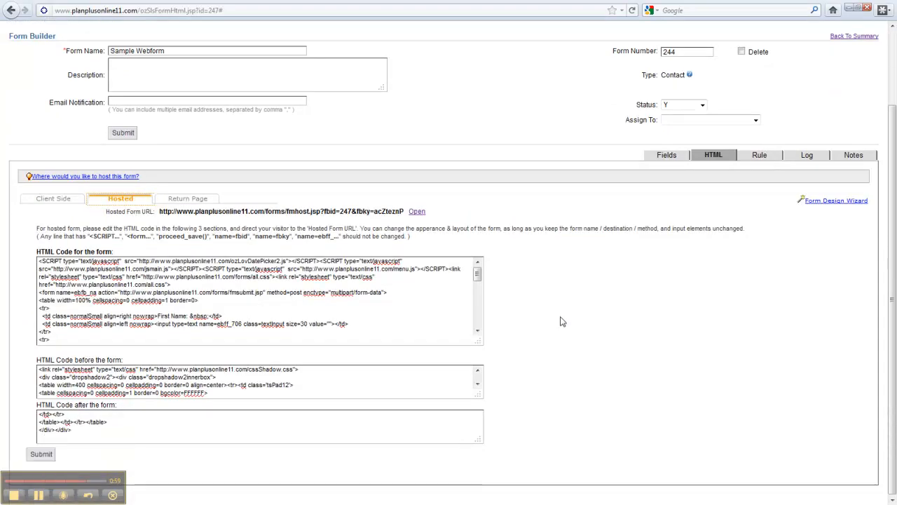
drag(160, 212, 405, 213)
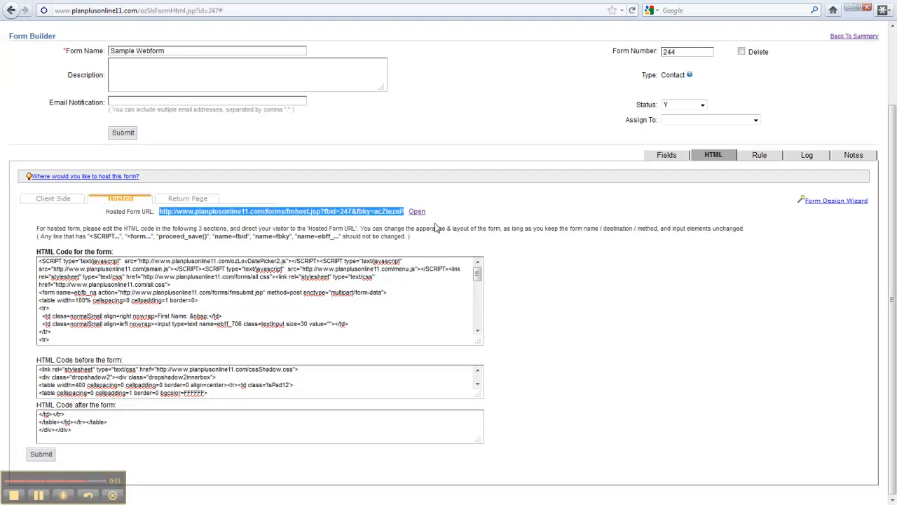
click(167, 215)
Step: Display the form's return page settings and examine the redirect URL and display HTML options
click(187, 198)
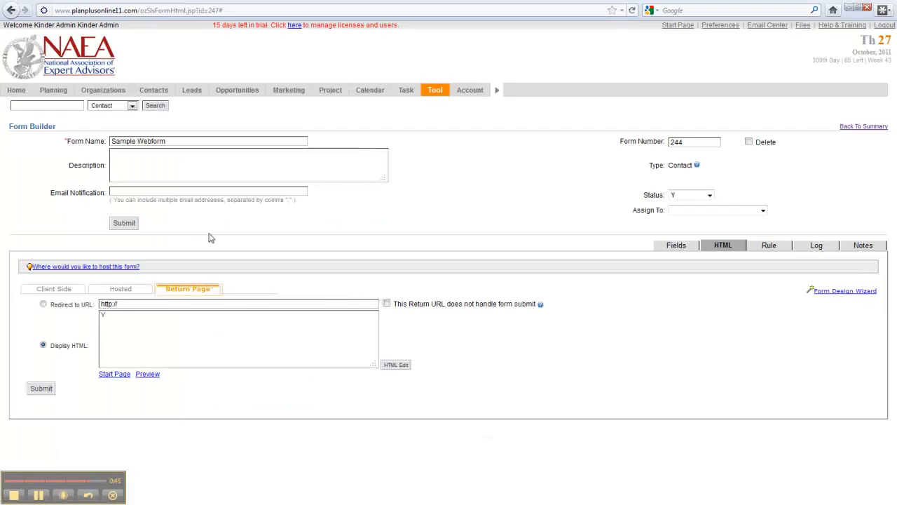
click(143, 304)
click(14, 497)
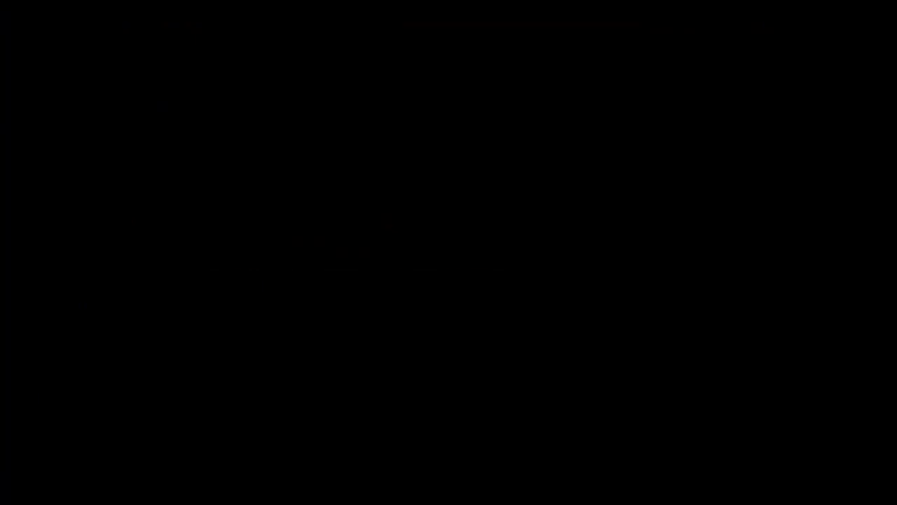